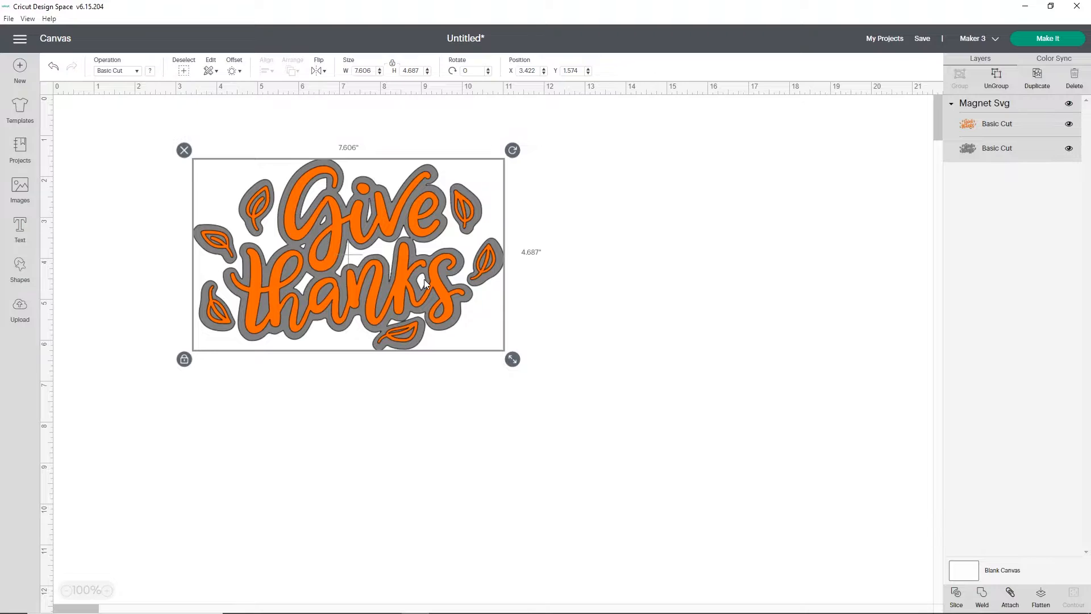
Shrink the grouped "Give thanks" design proportionally to about 2.9 in wide by 1.8 in high
left_click_drag(511, 358, 304, 248)
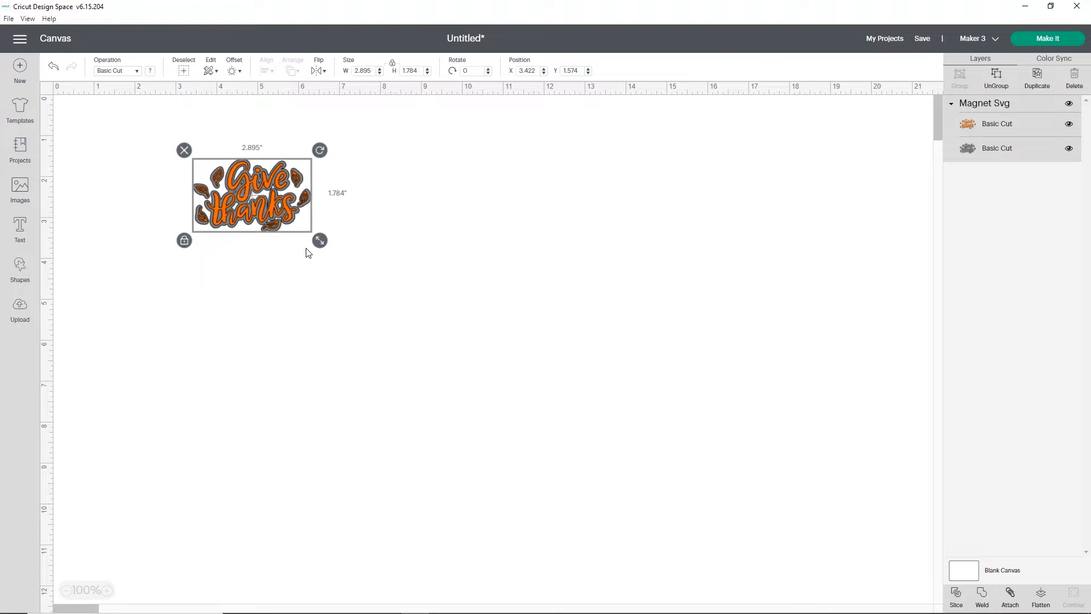
left_click(394, 203)
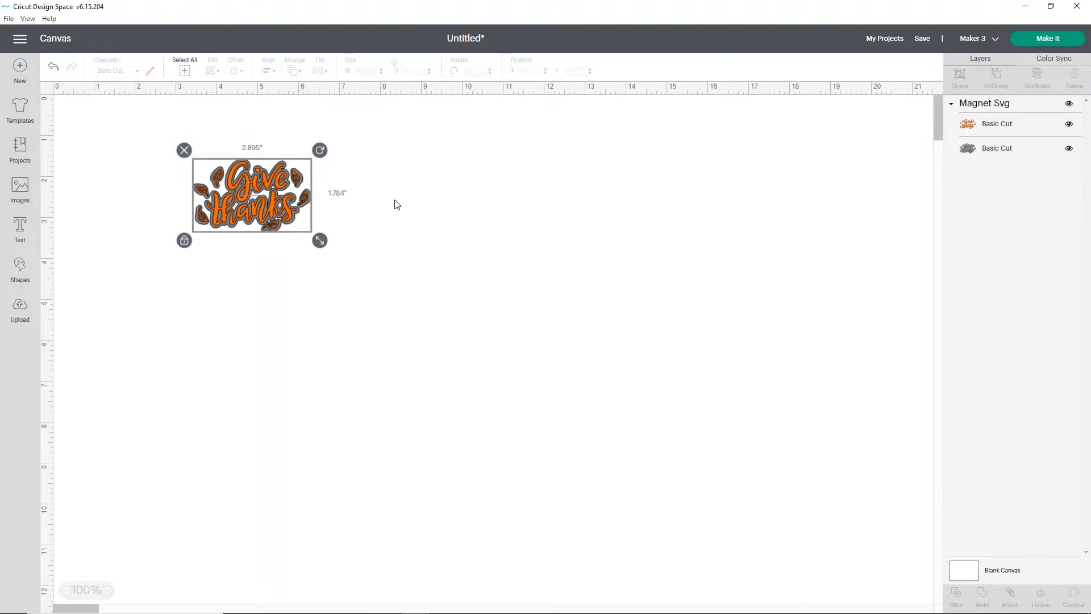
Ungroup the "Give thanks" design and move the orange lettering layer off the gray backing so they sit side by side
left_click(287, 209)
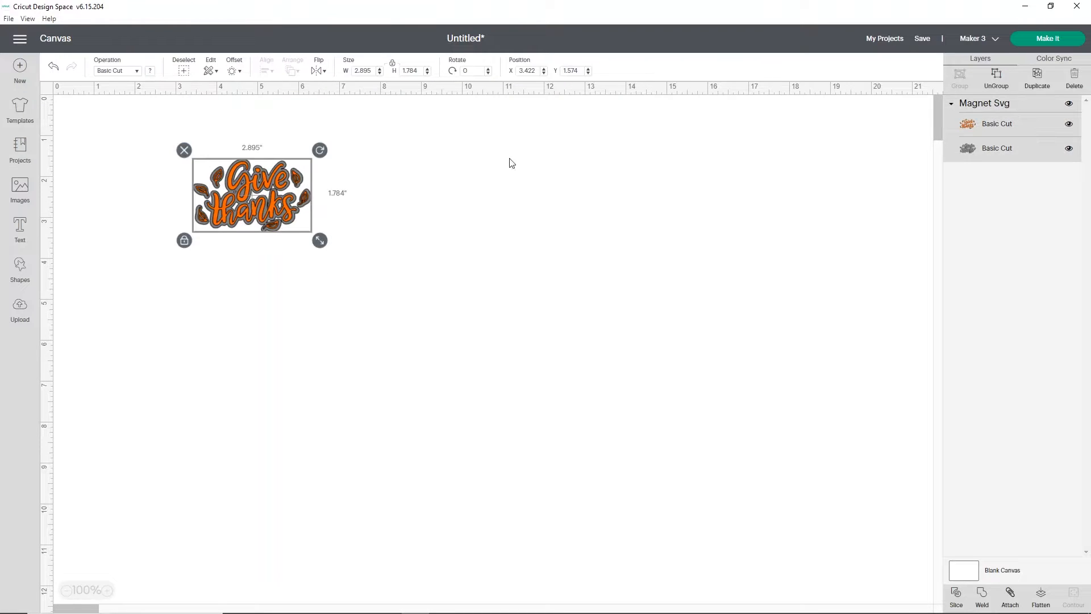
left_click(996, 75)
left_click_drag(277, 222, 452, 222)
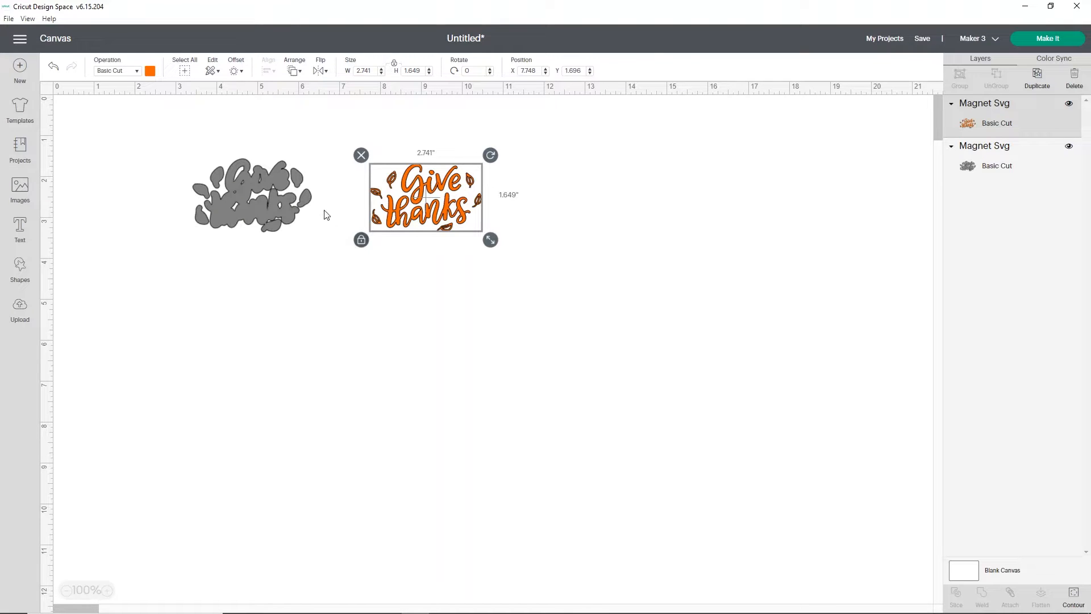
left_click(284, 195)
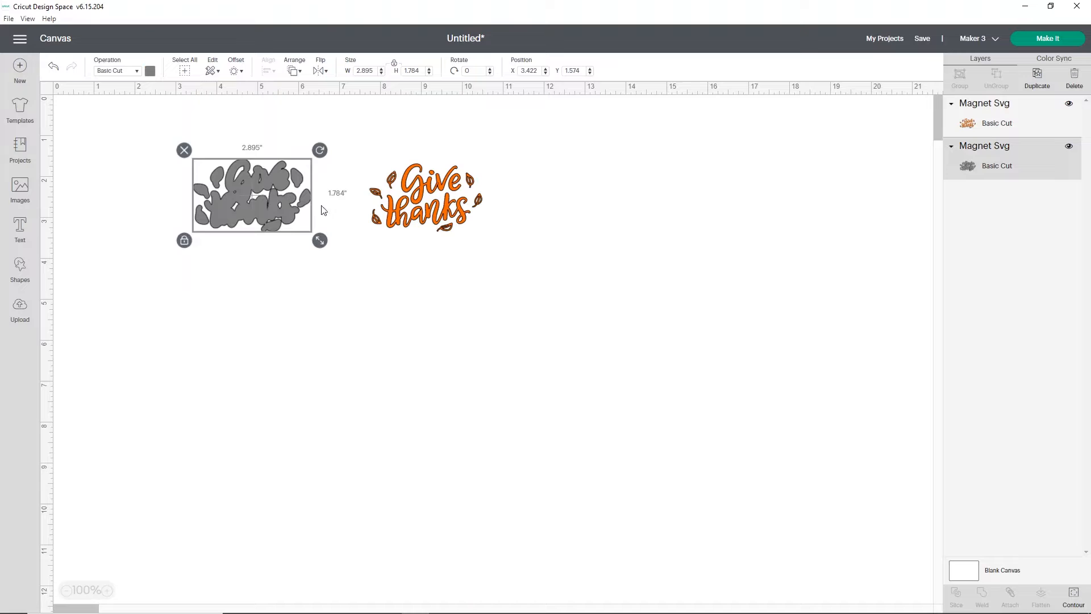
left_click(447, 222)
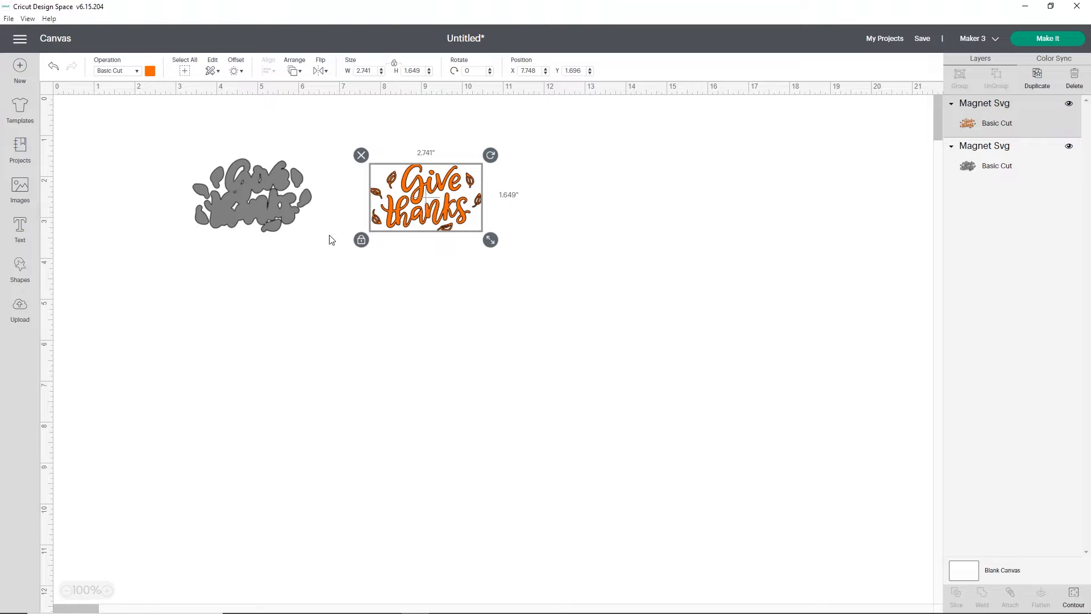
Hide the interior cutout contours of the gray backing layer, keeping its outer outline and the leaf outlines
left_click(270, 200)
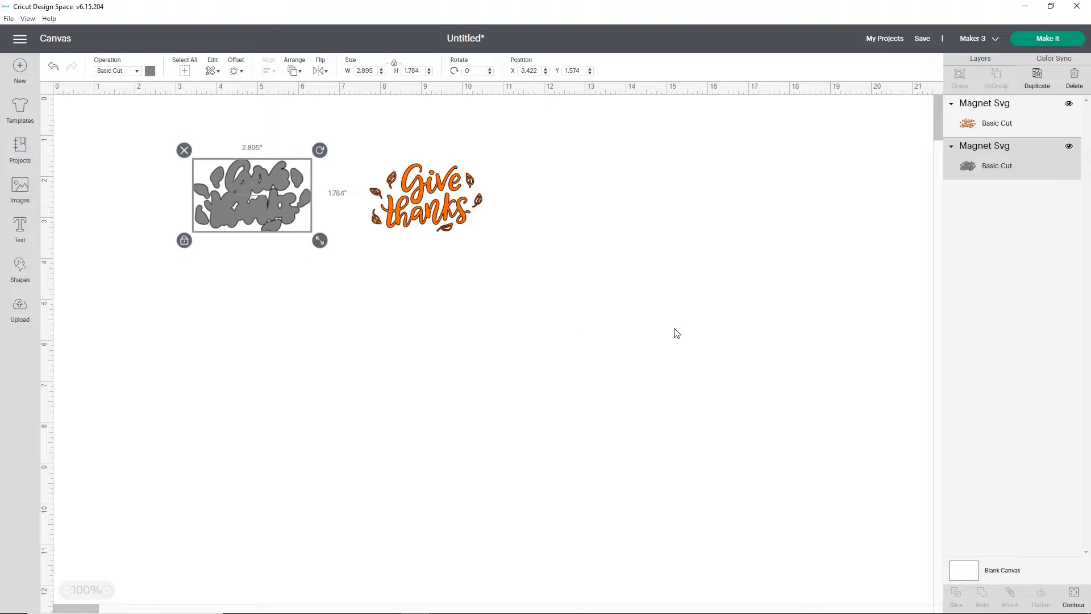
left_click(1074, 596)
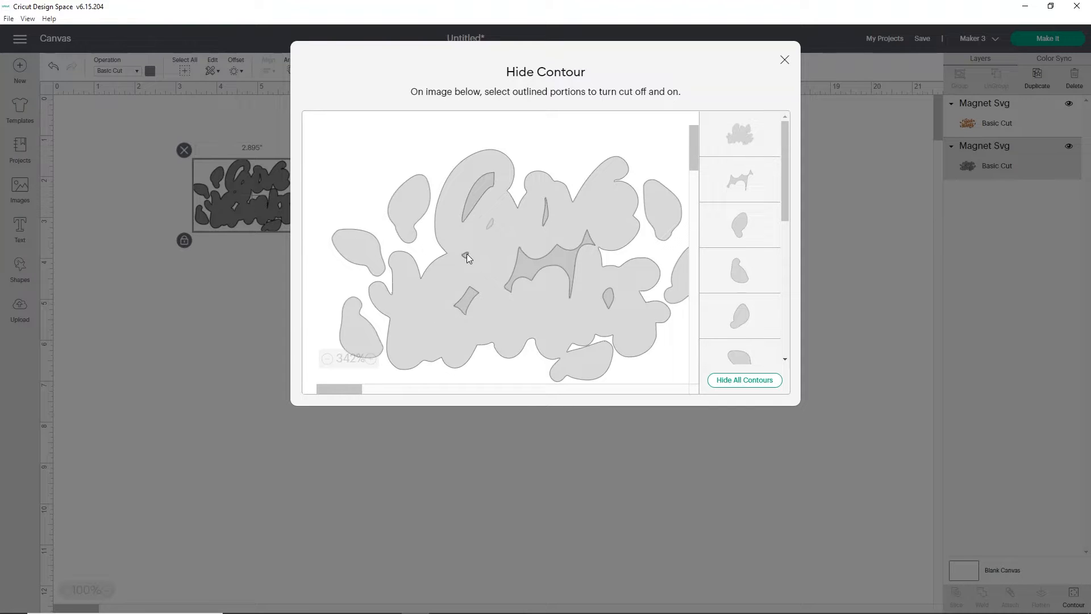
left_click(549, 259)
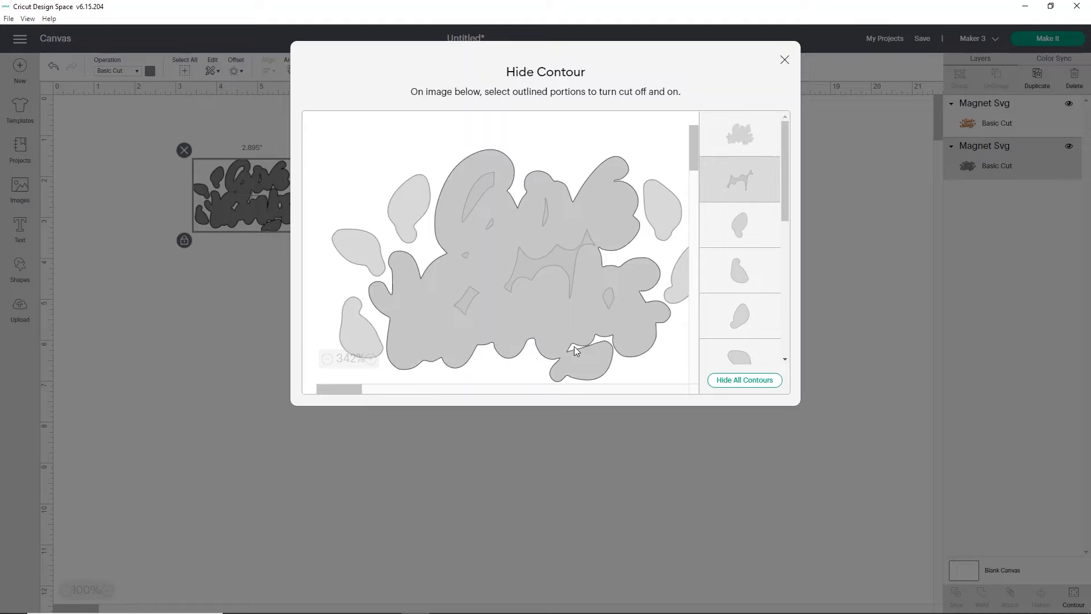
left_click(574, 346)
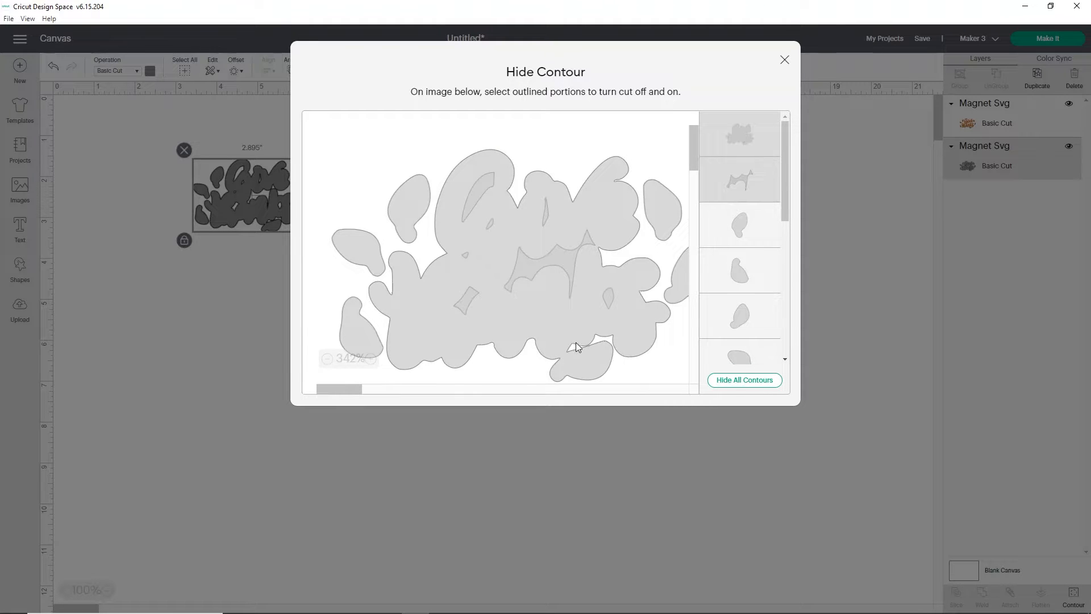
left_click(576, 343)
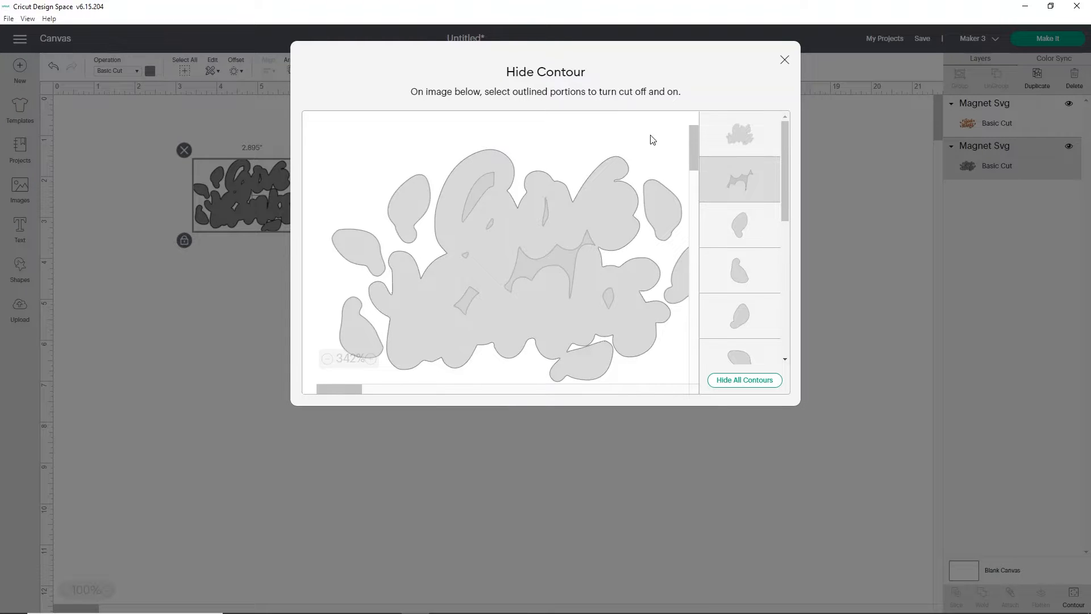
scroll(747, 291, "down", 1)
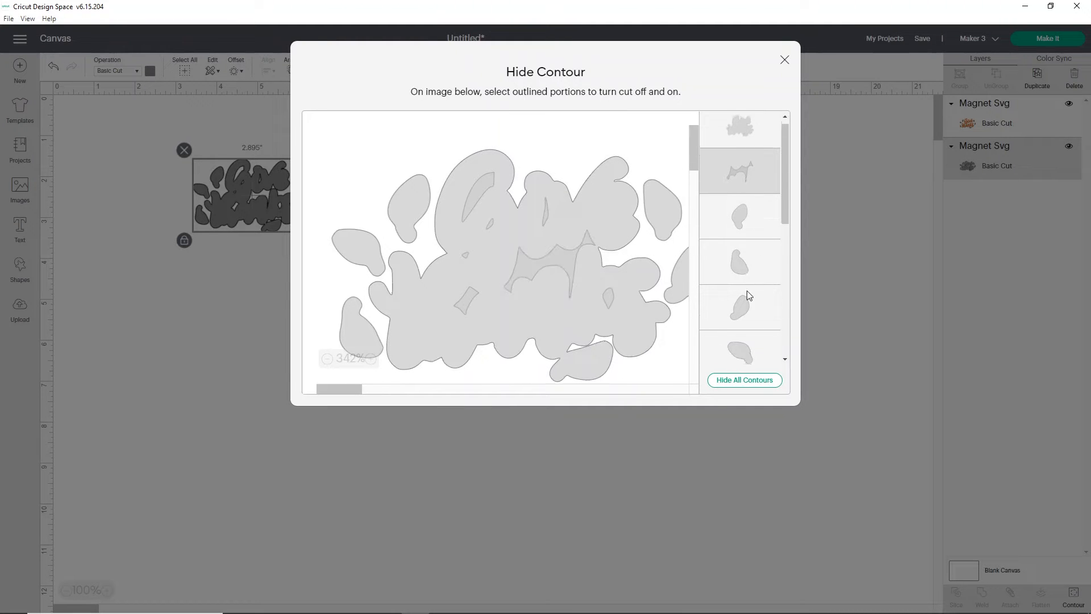
scroll(747, 293, "down", 10)
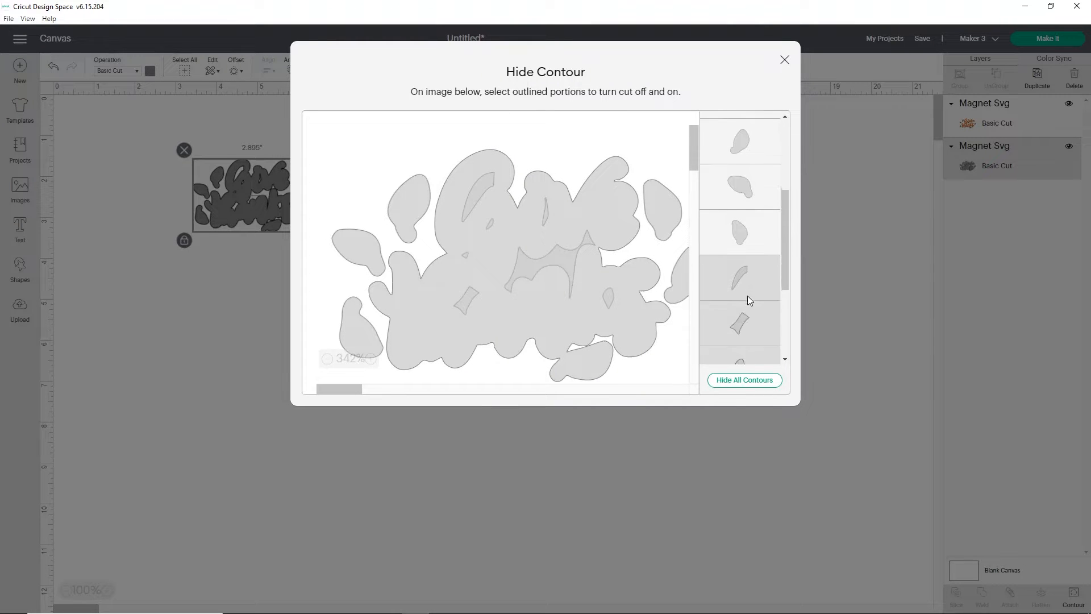
left_click(782, 61)
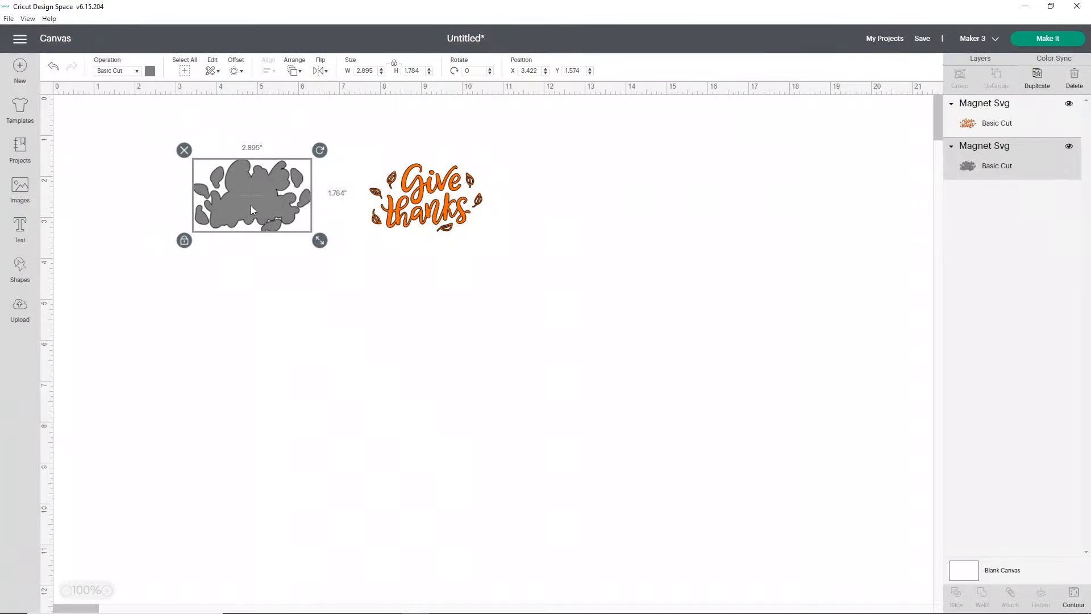
Move the gray backing to about X 5.7, Y 3.6 in and the orange lettering to about X 8.7, Y 2.4 in
left_click_drag(251, 207, 346, 288)
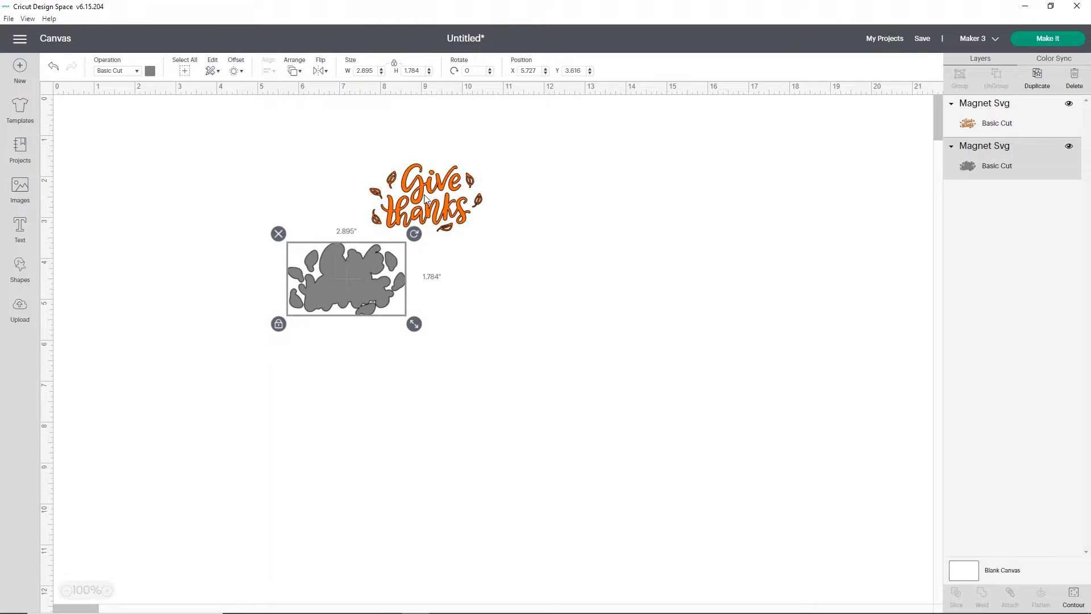
left_click_drag(425, 199, 344, 276)
key("ctrl+z")
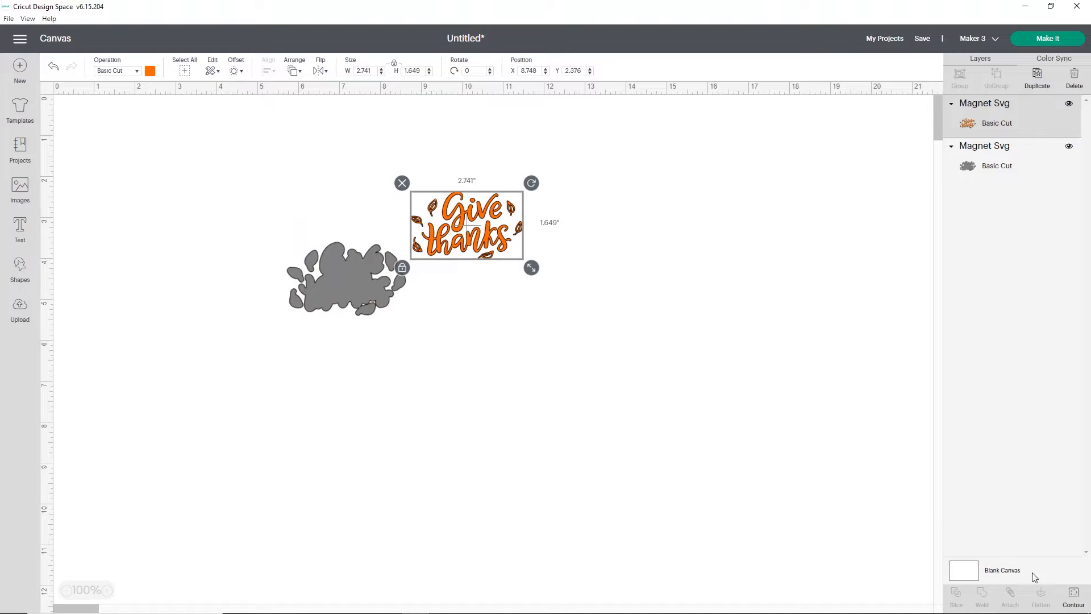
Hide the inner contours of the leaves in the orange layer and place the lettering over the gray backing
left_click(1071, 596)
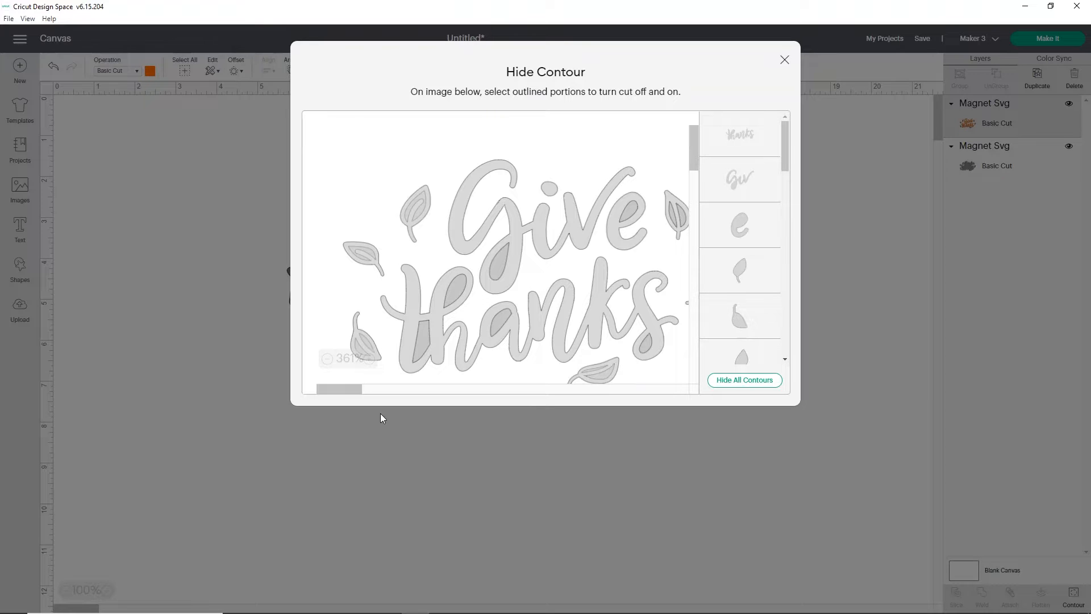
left_click_drag(360, 391, 331, 396)
left_click(327, 358)
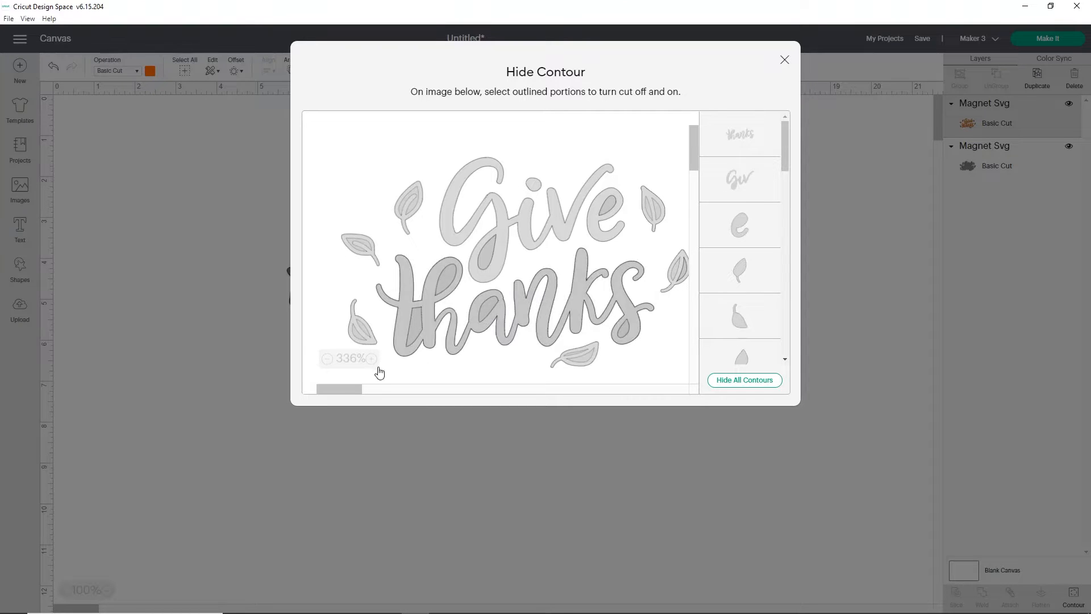
left_click(327, 359)
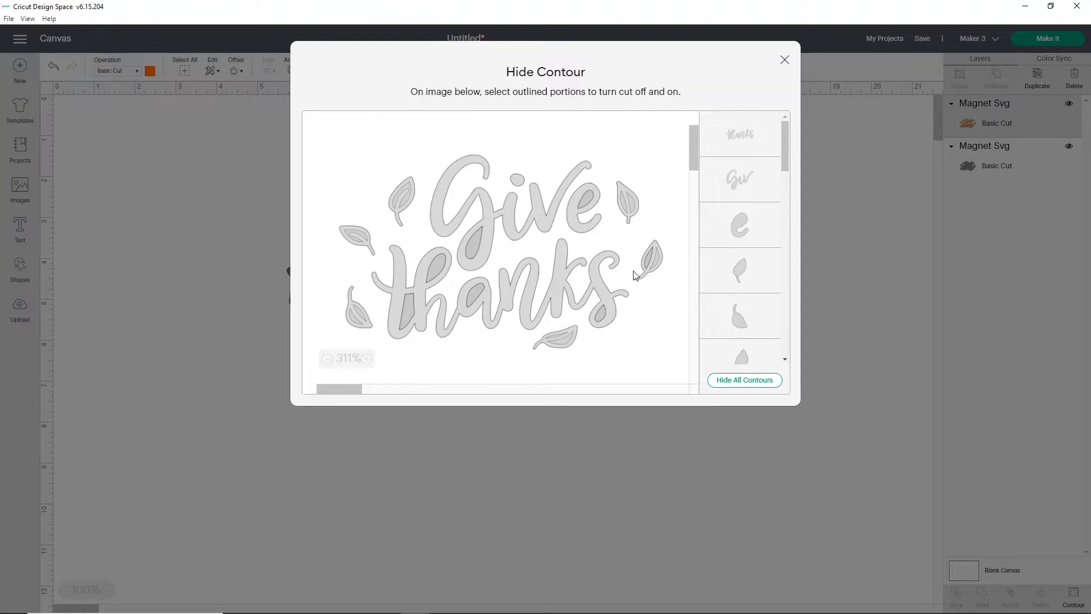
left_click(785, 61)
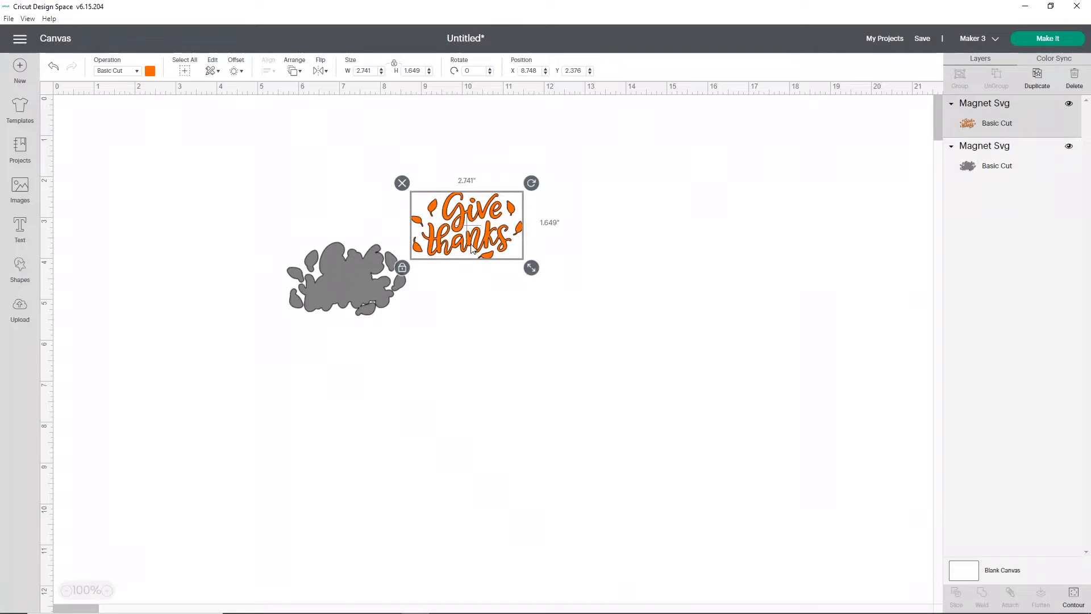
left_click_drag(484, 238, 367, 279)
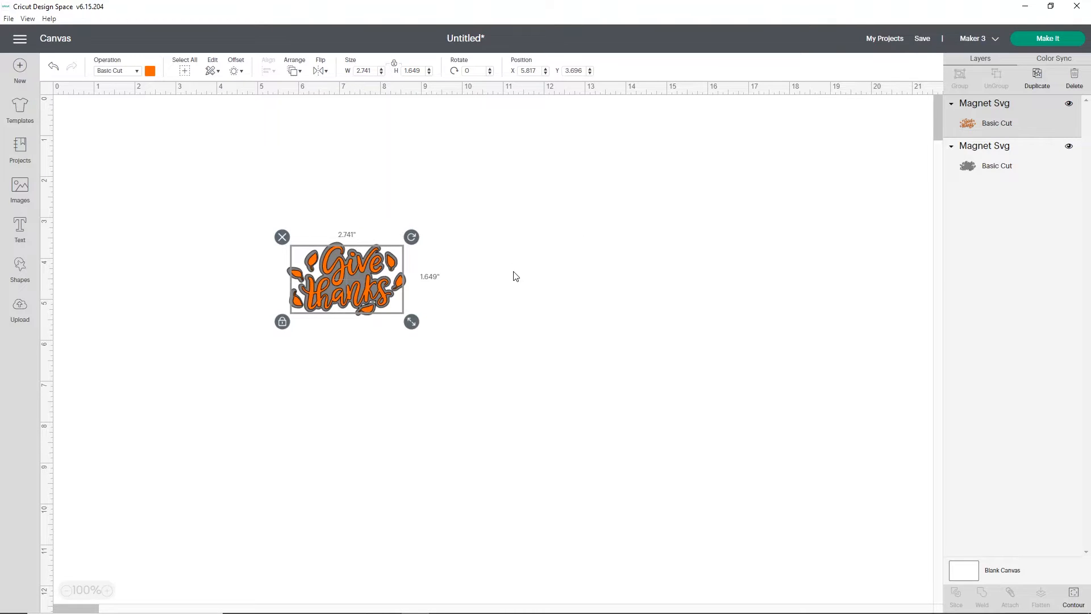
Switch to the browser and open 143VINYL's Material Cutter and Press Settings PDF from its resource documents to check the Cricut adhesive vinyl settings
key("alt+Tab")
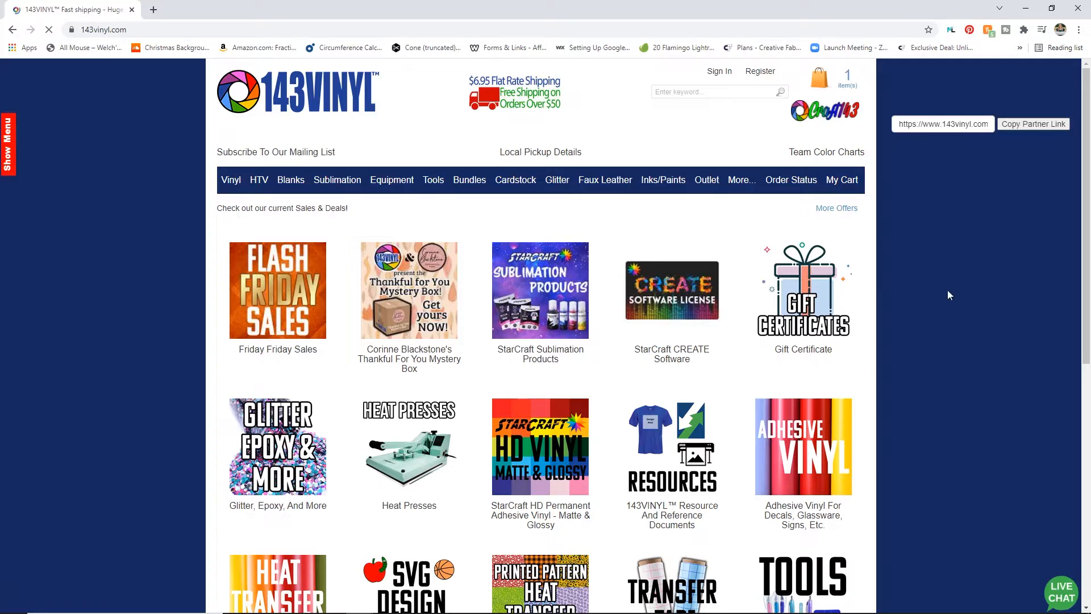
scroll(965, 283, "down", 3)
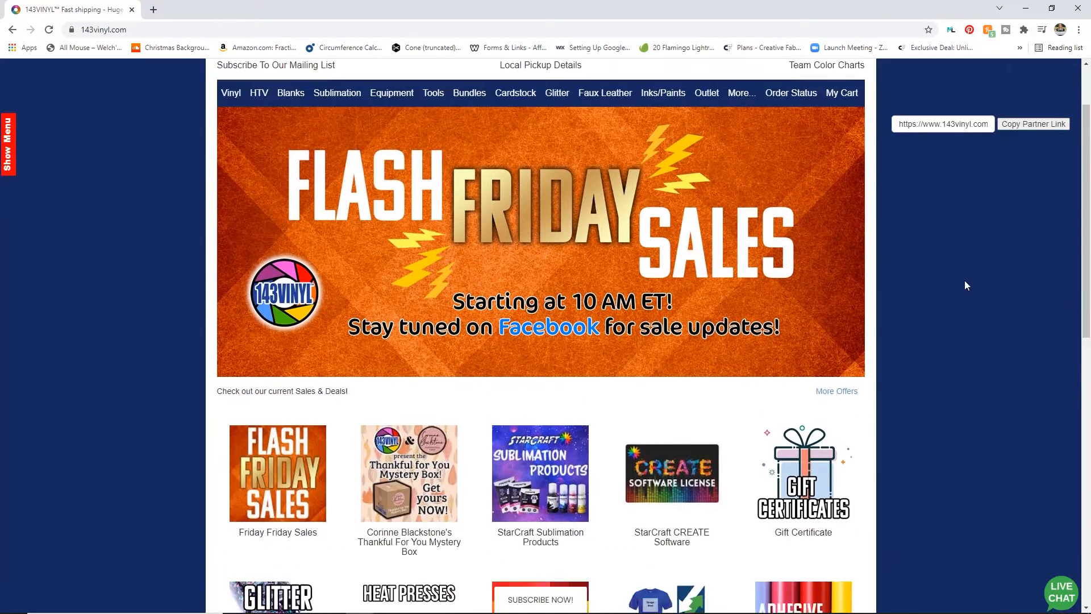
scroll(976, 278, "down", 3)
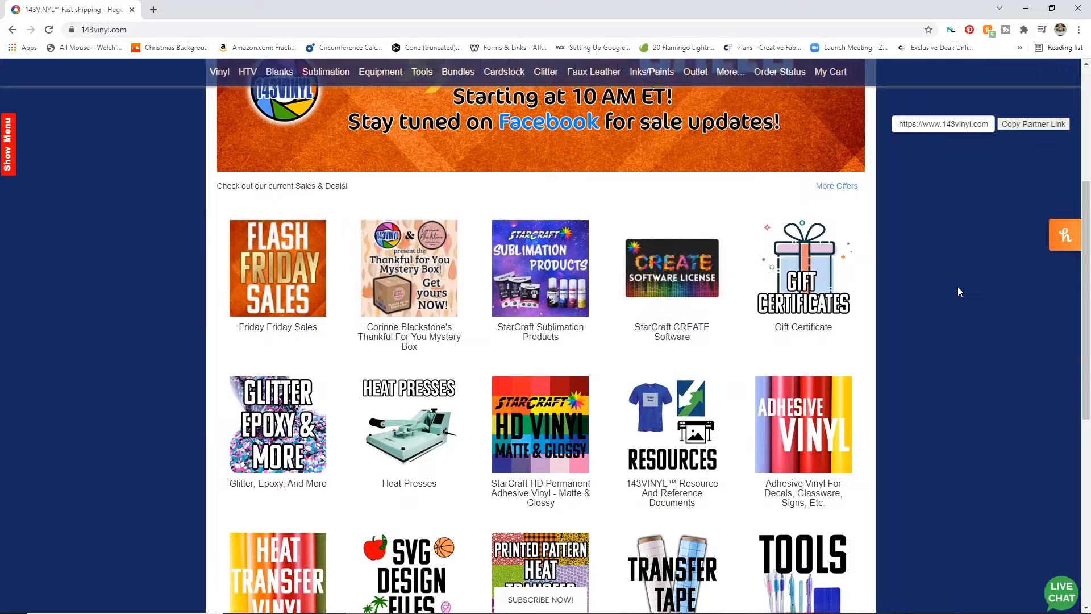
left_click(652, 415)
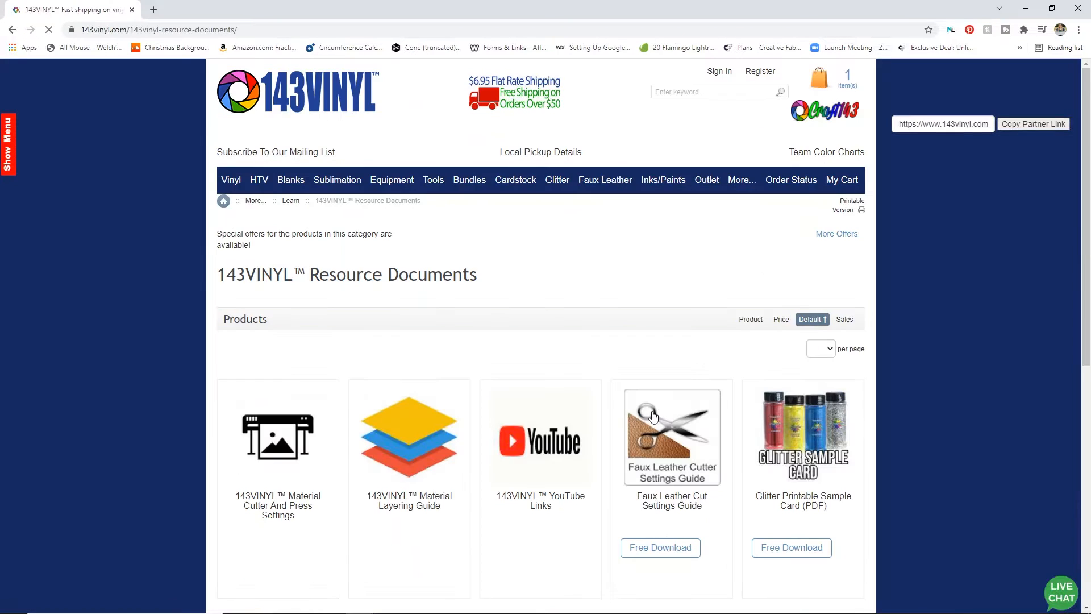
left_click(272, 453)
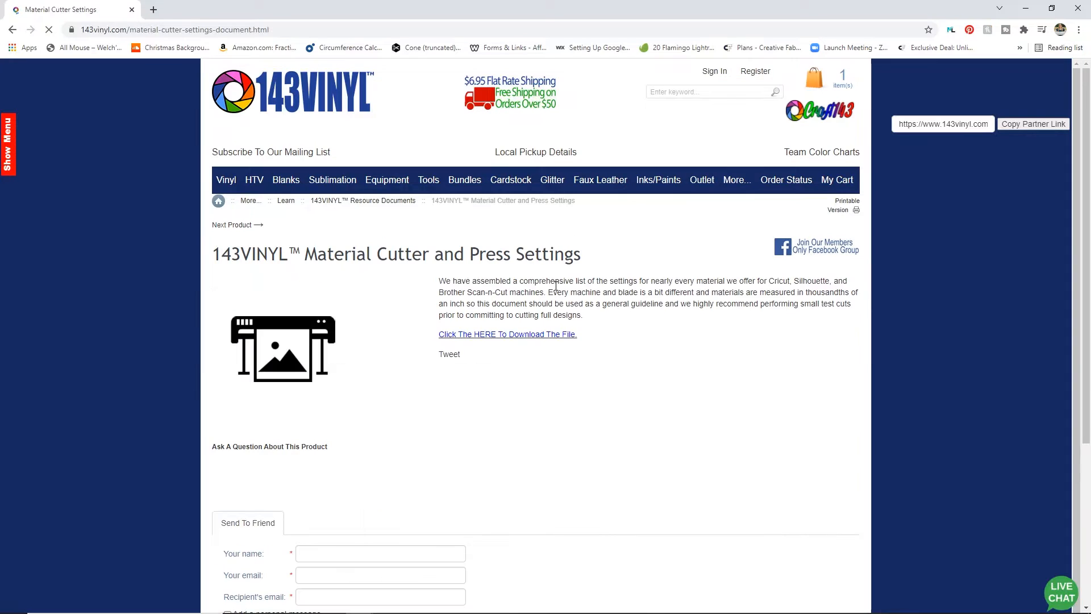
left_click(531, 335)
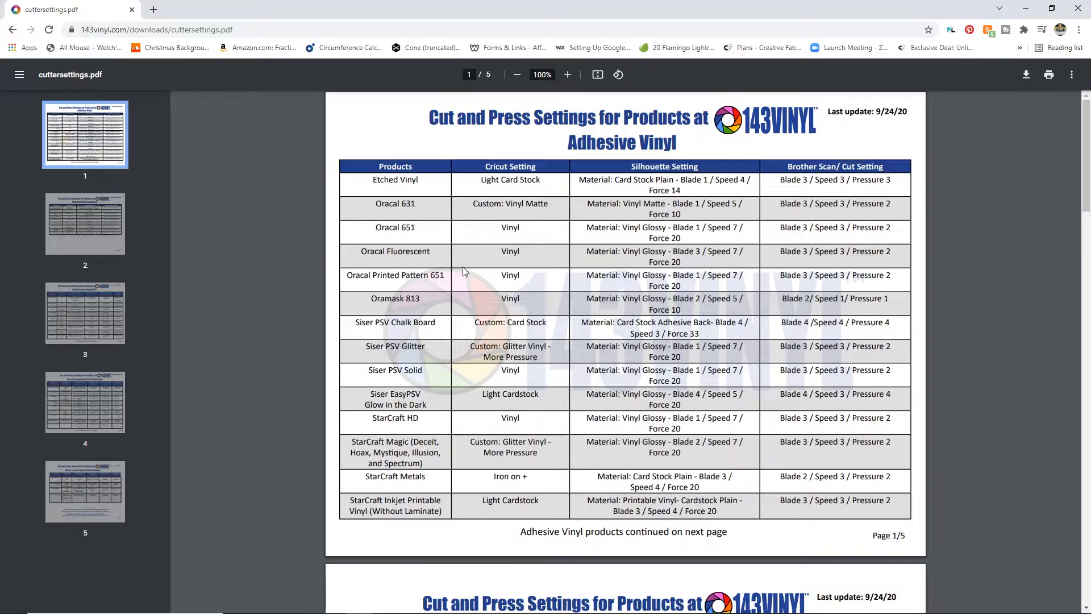
scroll(412, 353, "down", 1)
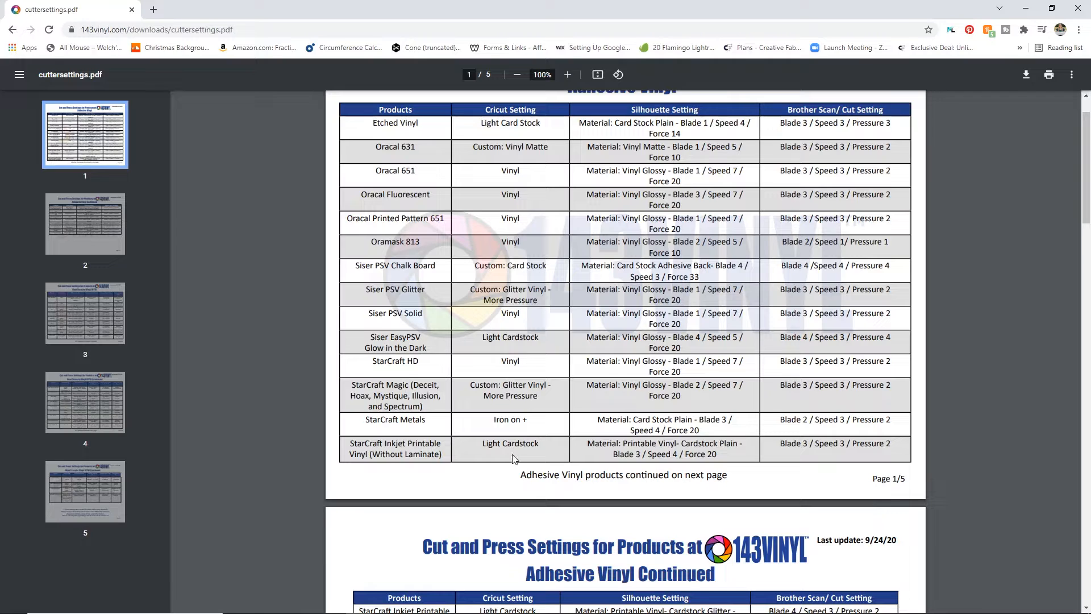
Switch back to Cricut Design Space, send the project to mat preparation and review the gray and orange mats
left_click(725, 196)
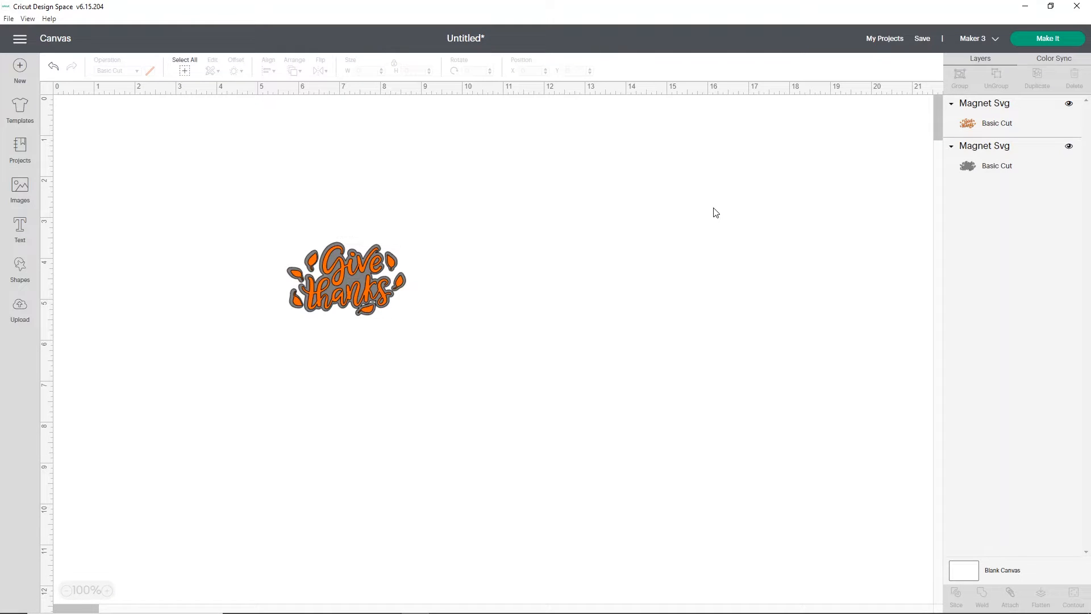
left_click(1021, 39)
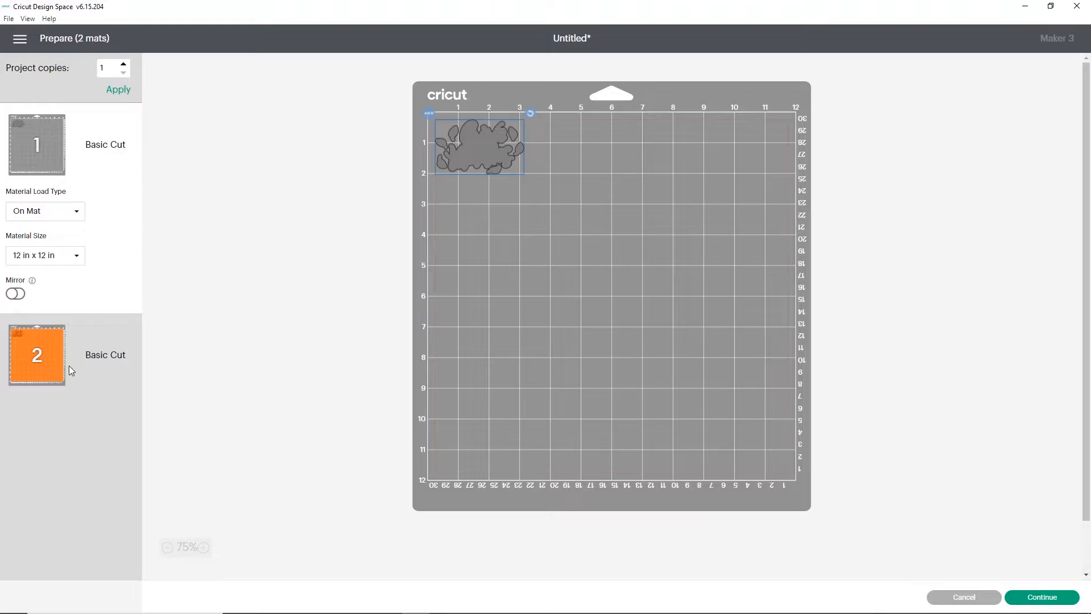
left_click(55, 340)
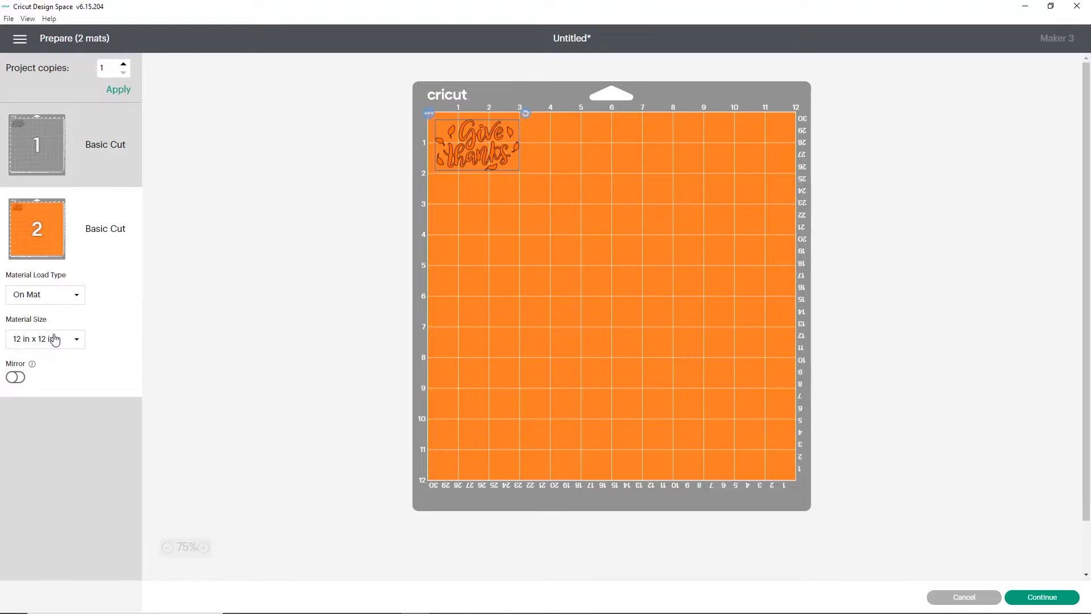
left_click(83, 152)
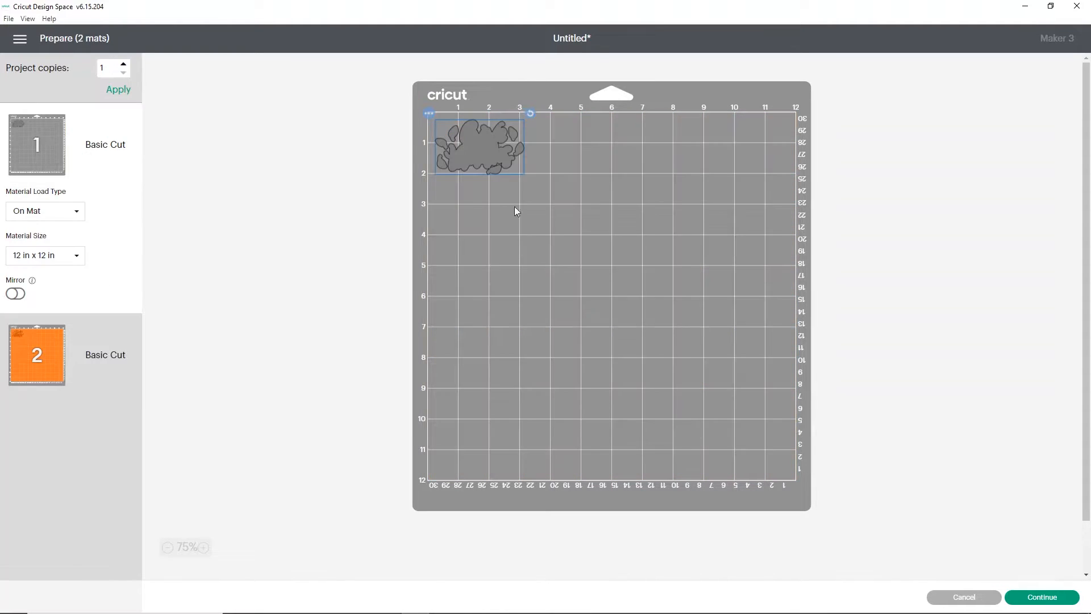
Continue to the cutting setup and set the base material to Vinyl for the gray mat
left_click(1043, 596)
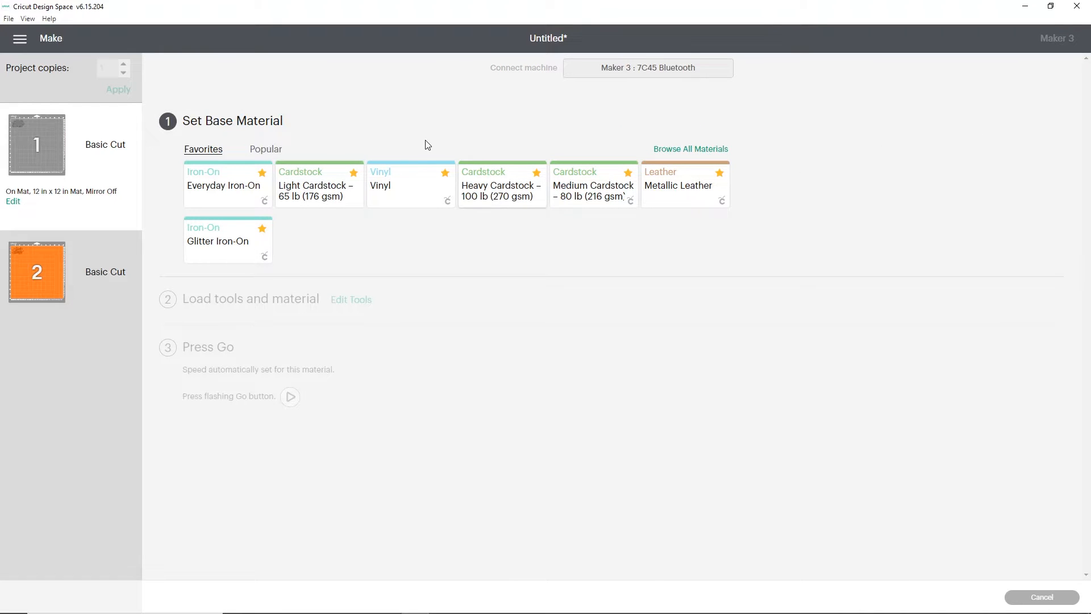
left_click(413, 195)
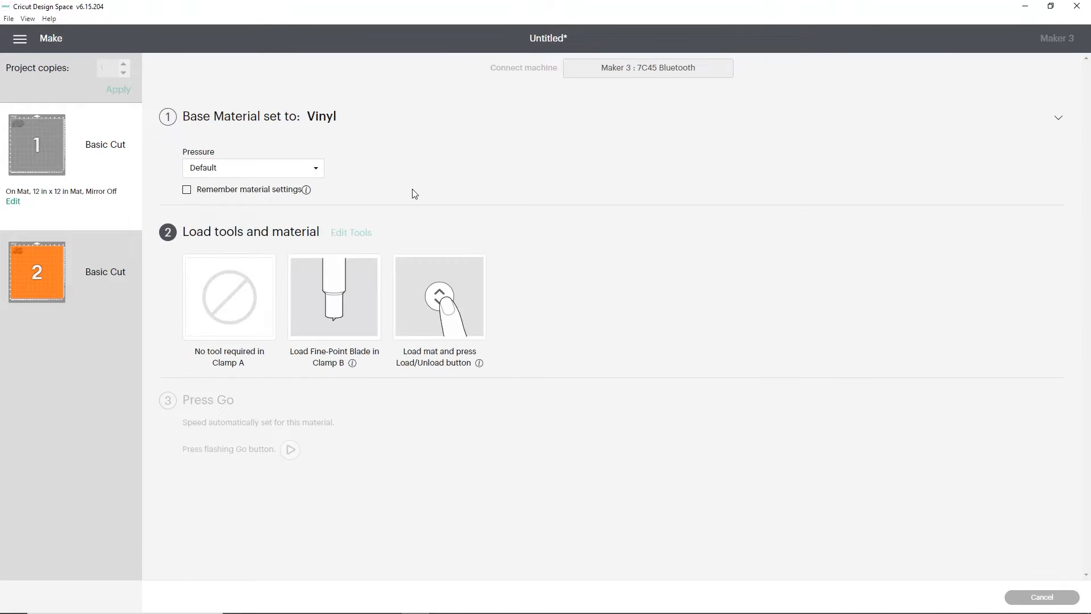